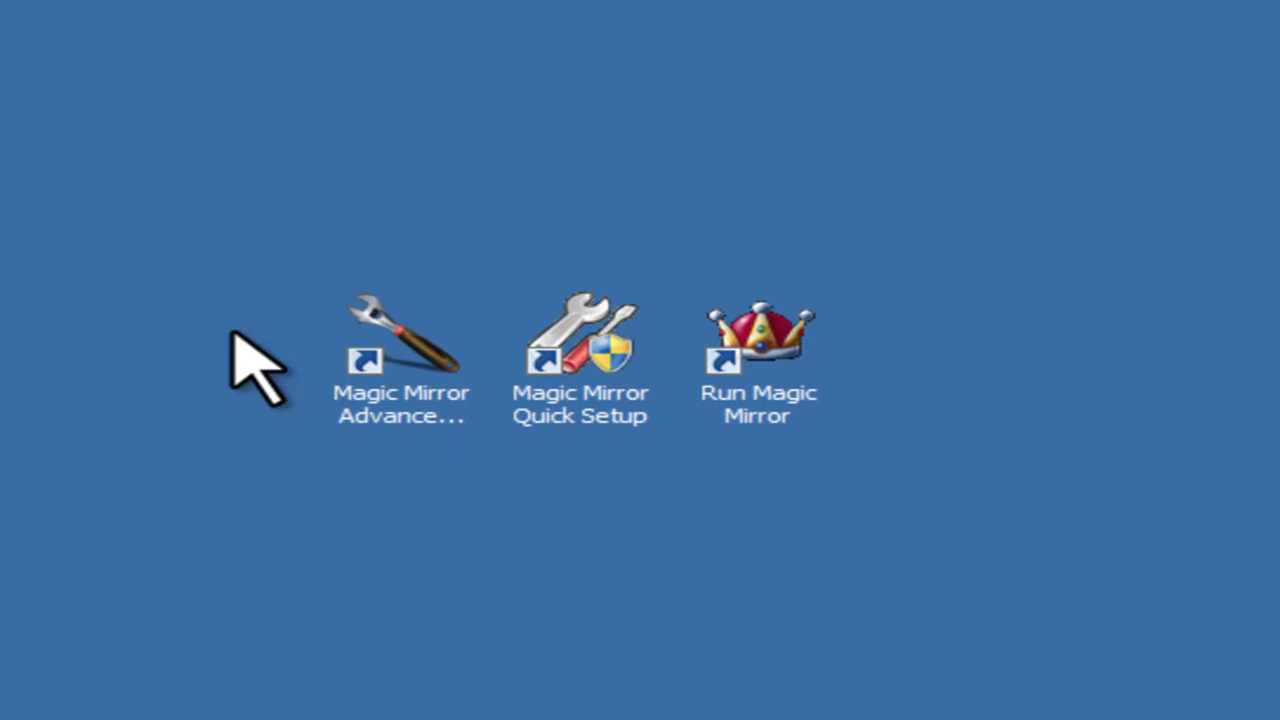
Launch Magic Mirror Advanced Setup, open Text to Speech Settings, and select the Proximity 2 Response text.
double_click(363, 335)
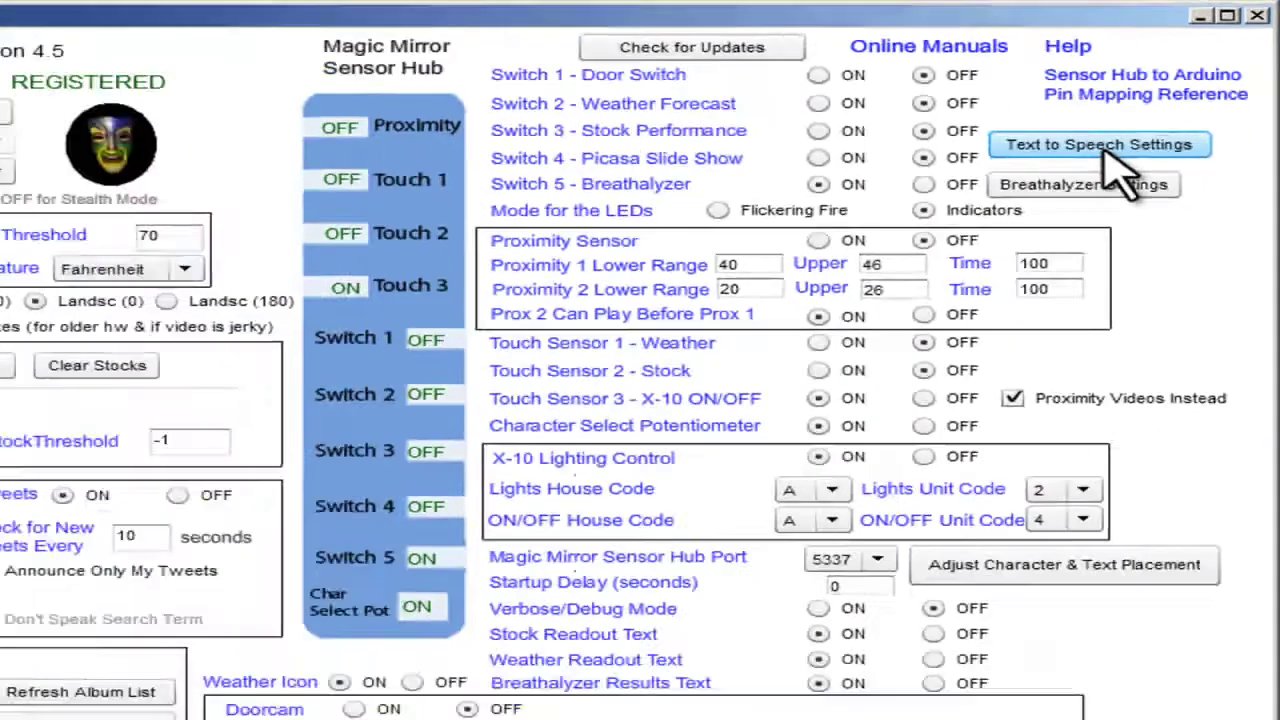
left_click(958, 266)
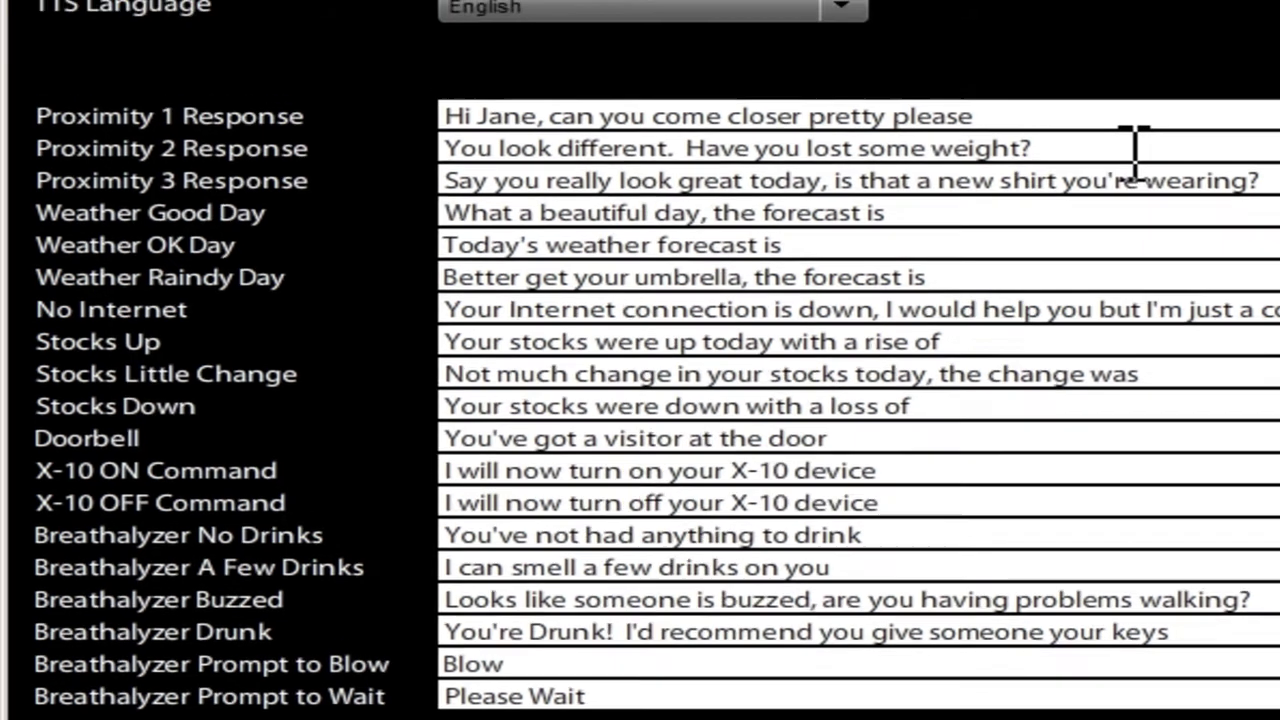
left_click_drag(1106, 133, 357, 121)
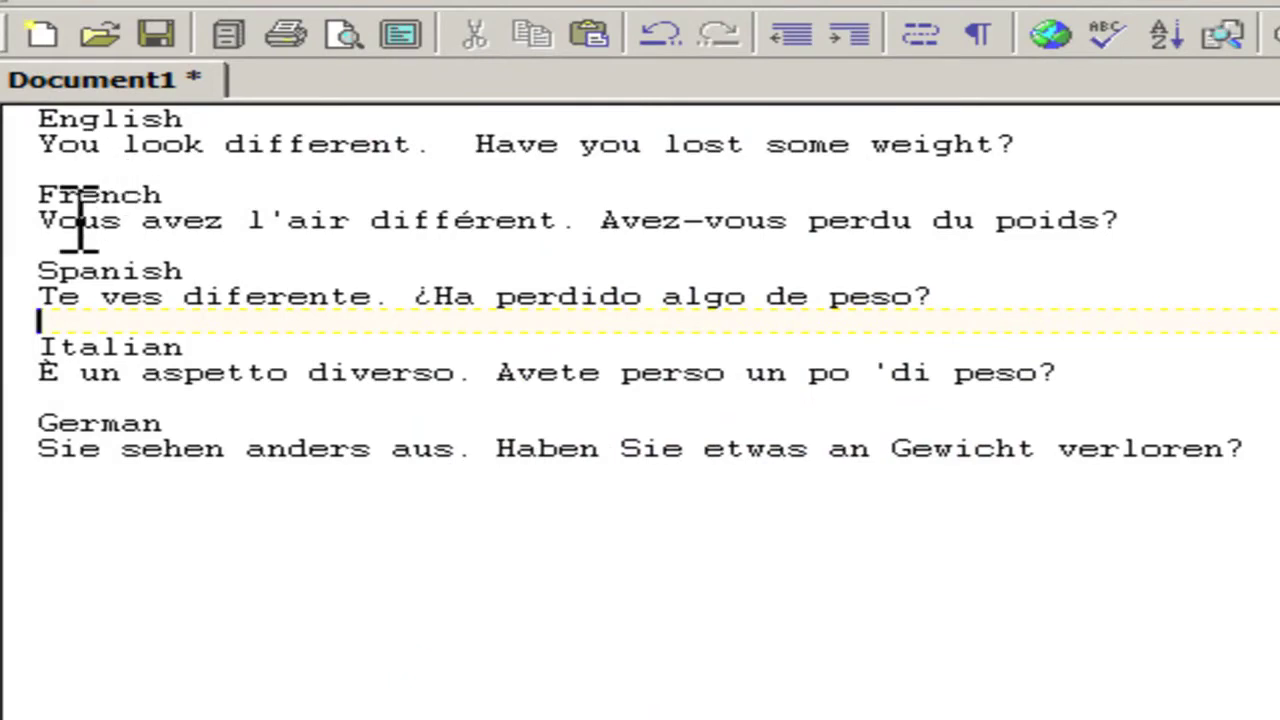
Copy the French translation line of the Proximity 2 sentence in TextPad.
left_click_drag(40, 214, 1183, 229)
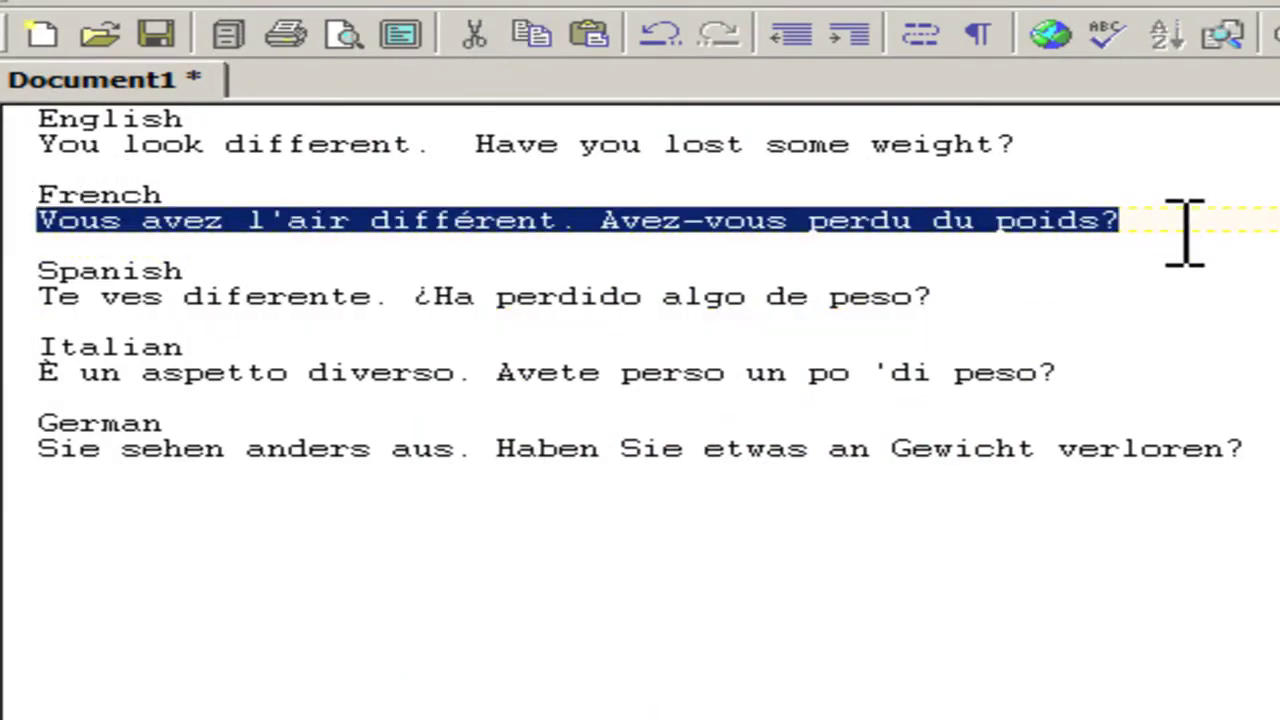
right_click(1075, 228)
left_click(1150, 328)
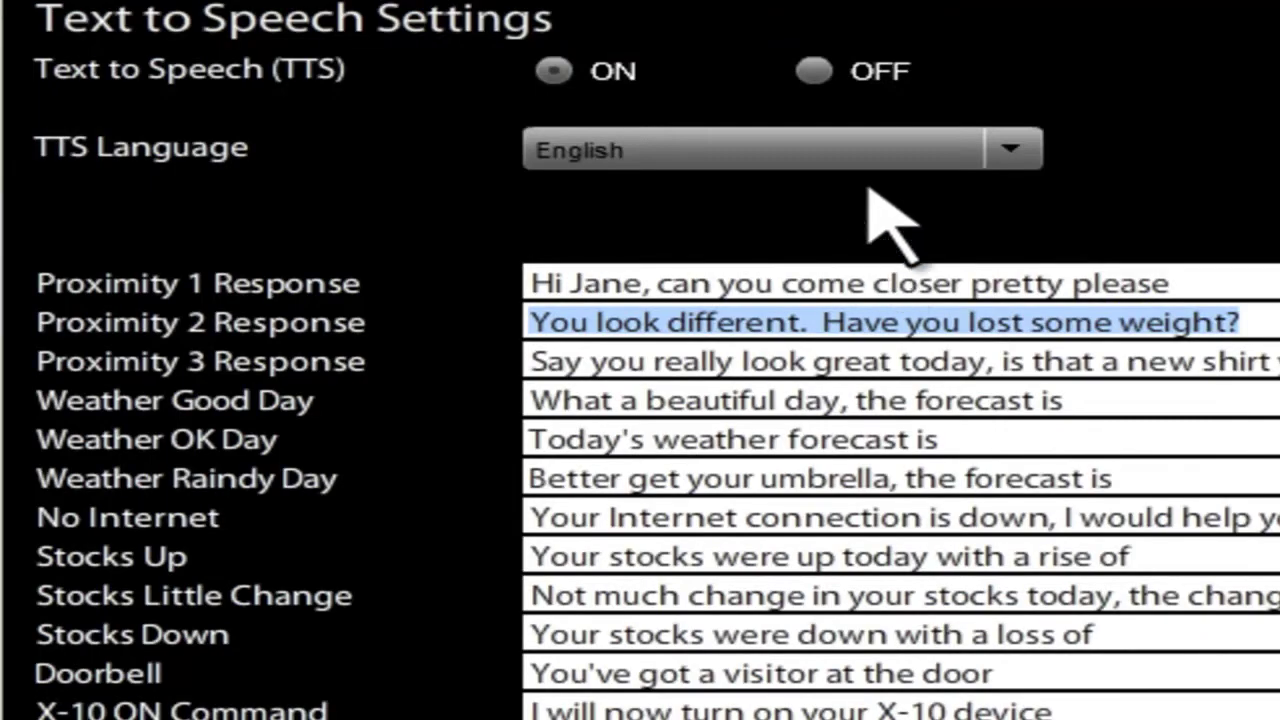
Set TTS language to French, paste the French sentence as Proximity 2 Response, and save.
left_click(848, 150)
left_click(712, 306)
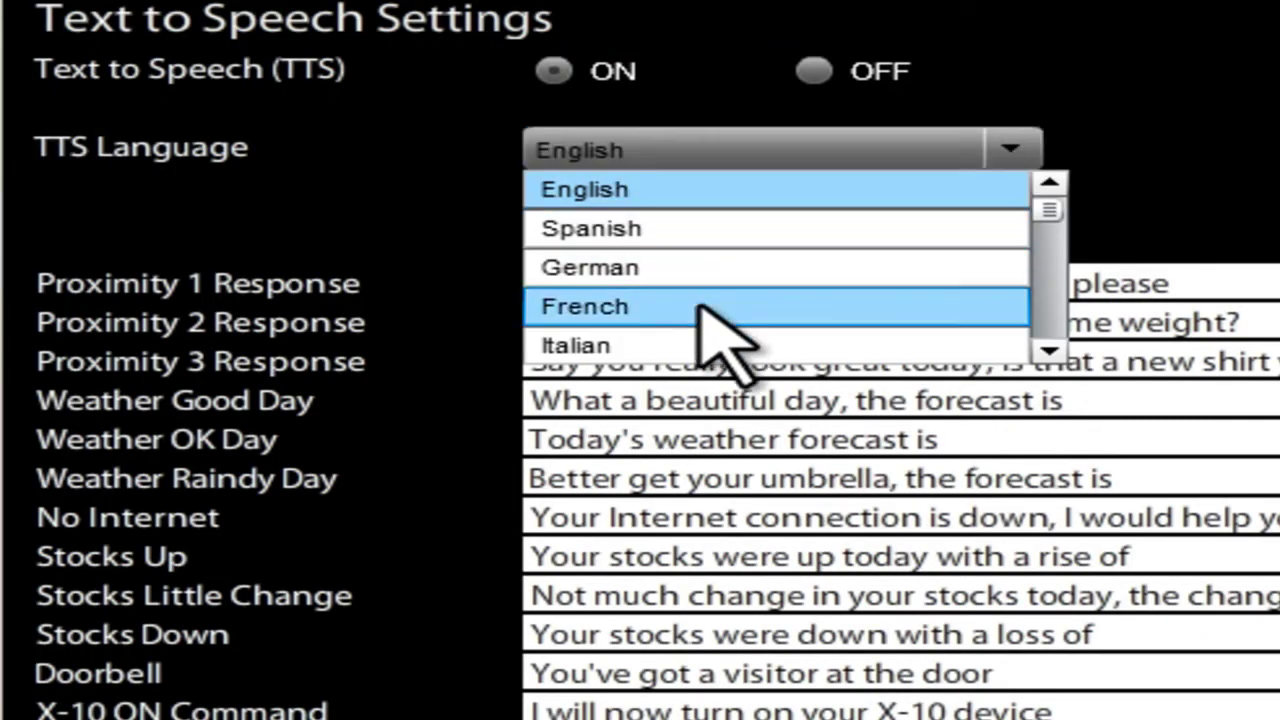
left_click_drag(1240, 322, 529, 322)
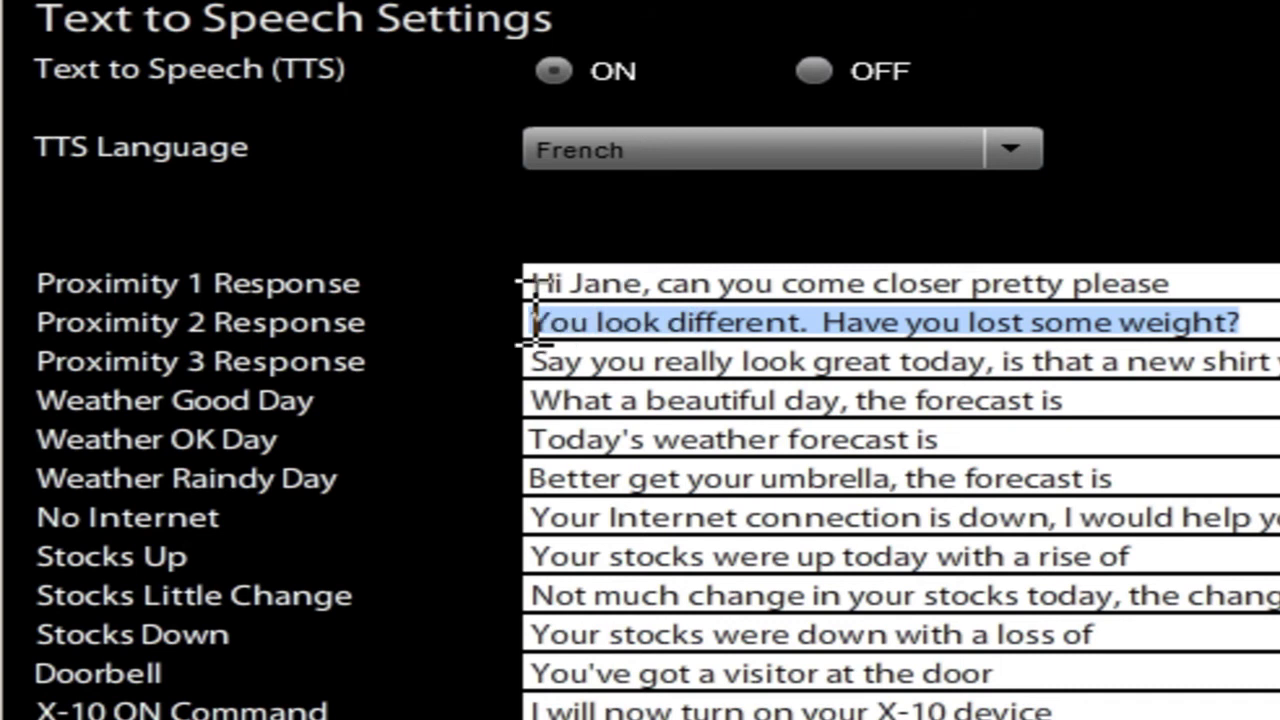
right_click(612, 318)
left_click(720, 400)
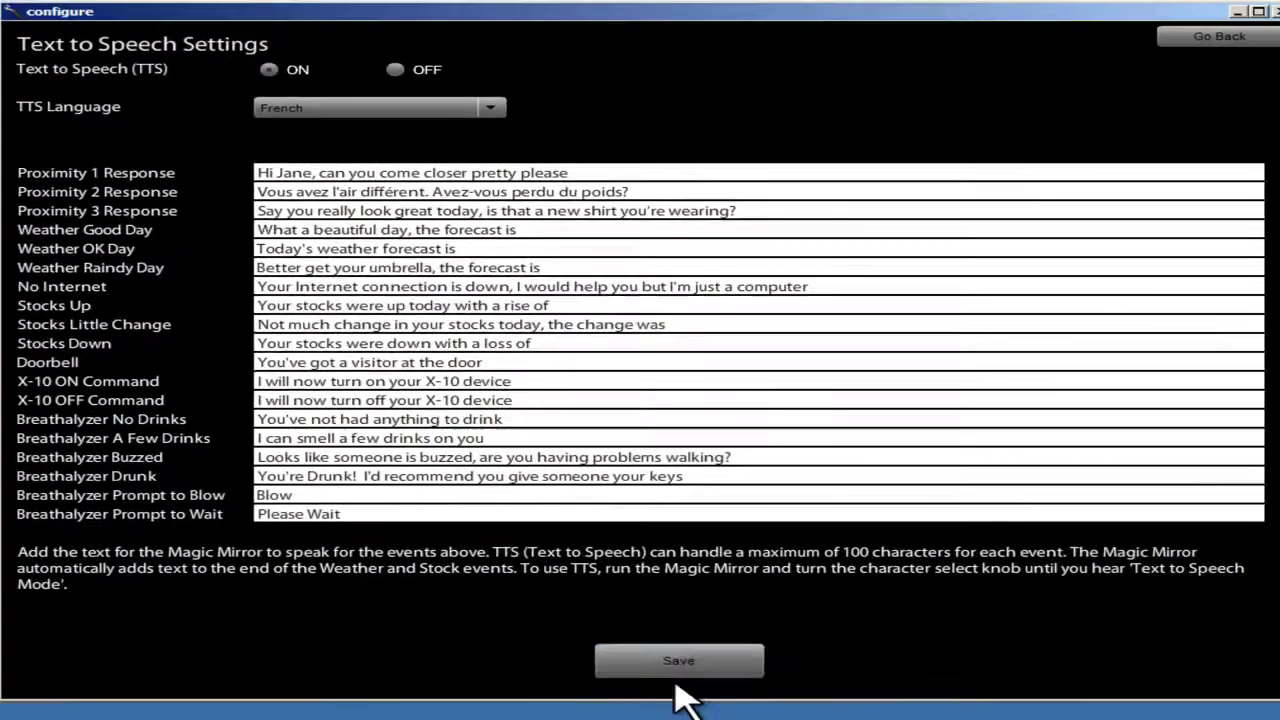
left_click(672, 656)
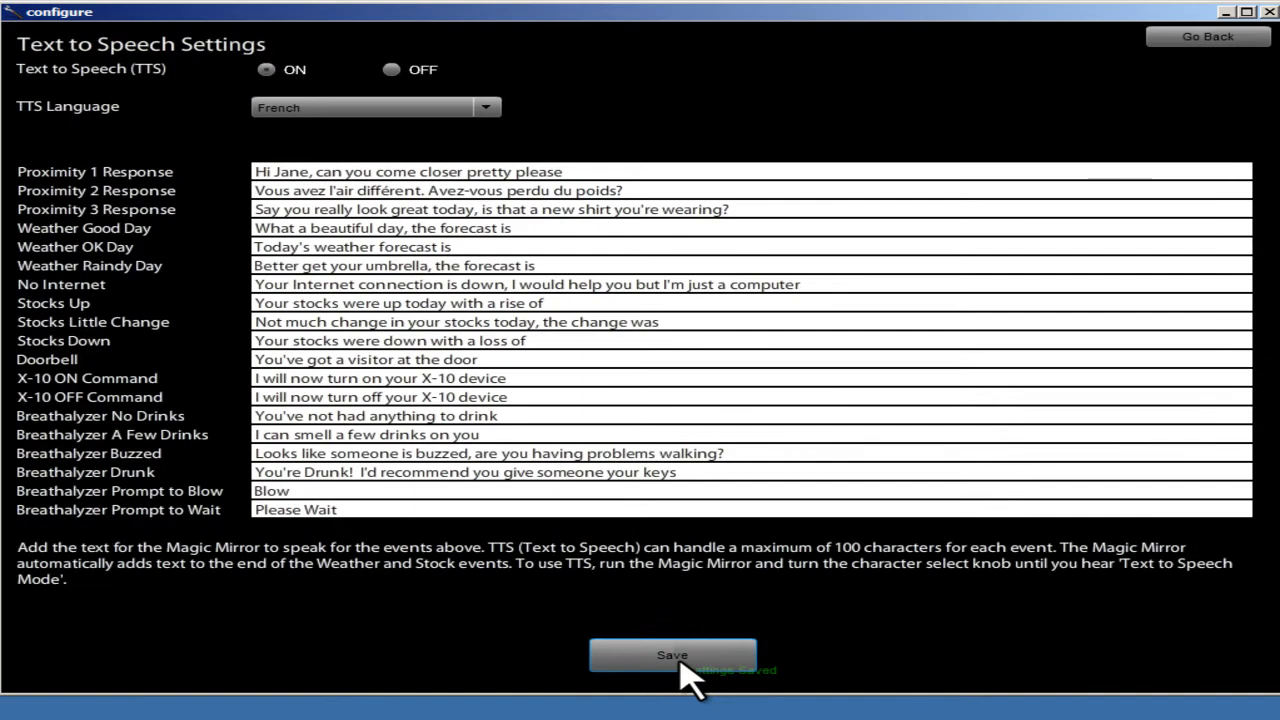
left_click(1268, 12)
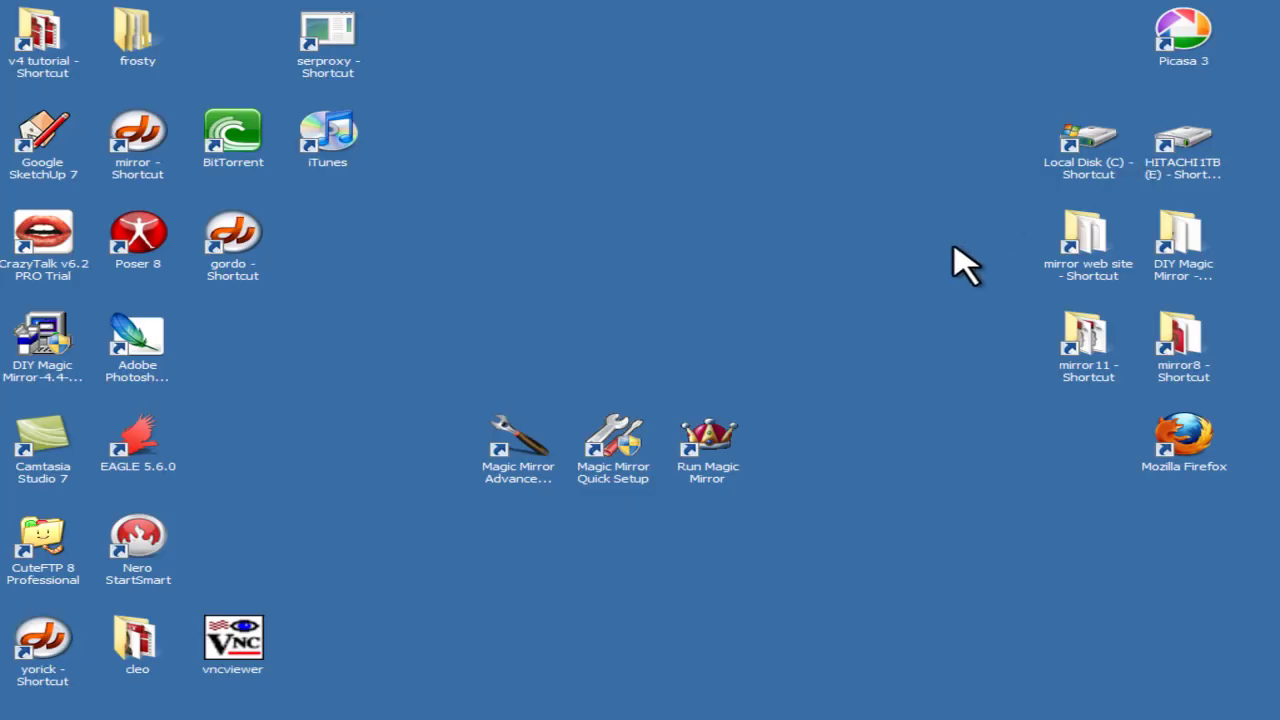
Run Magic Mirror, then copy the German translation line in TextPad.
double_click(718, 446)
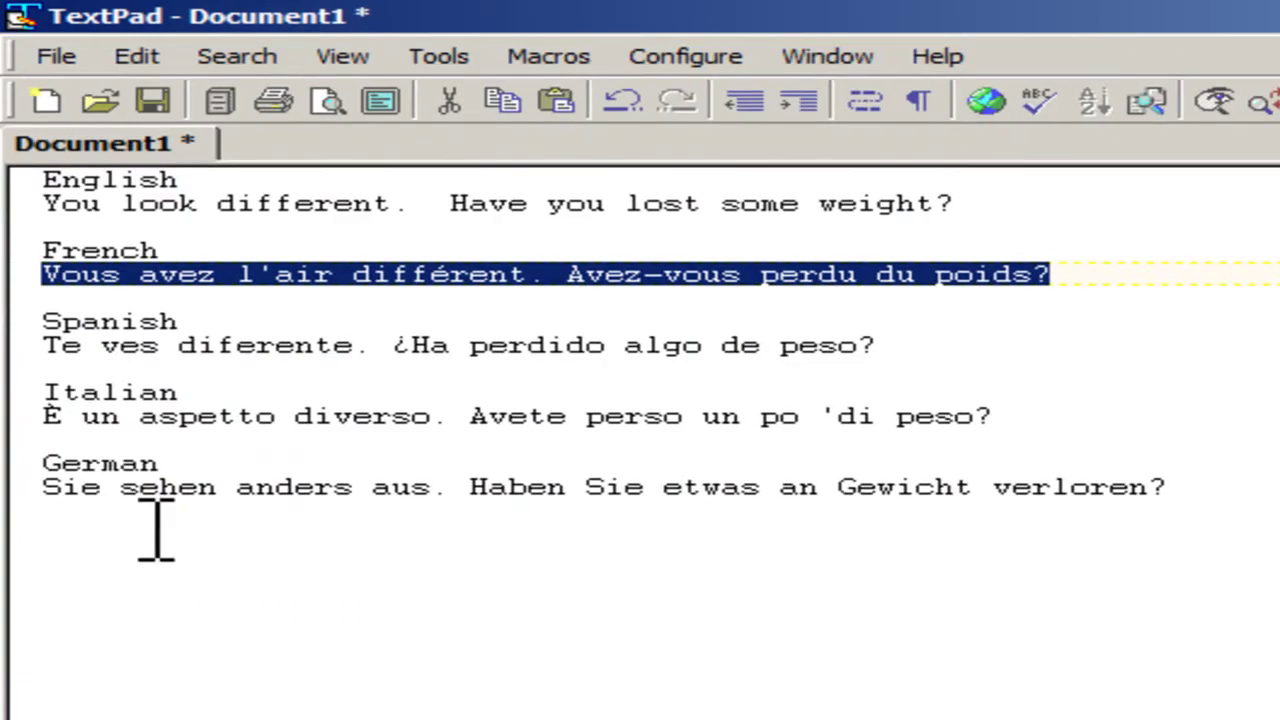
left_click_drag(46, 491, 1166, 489)
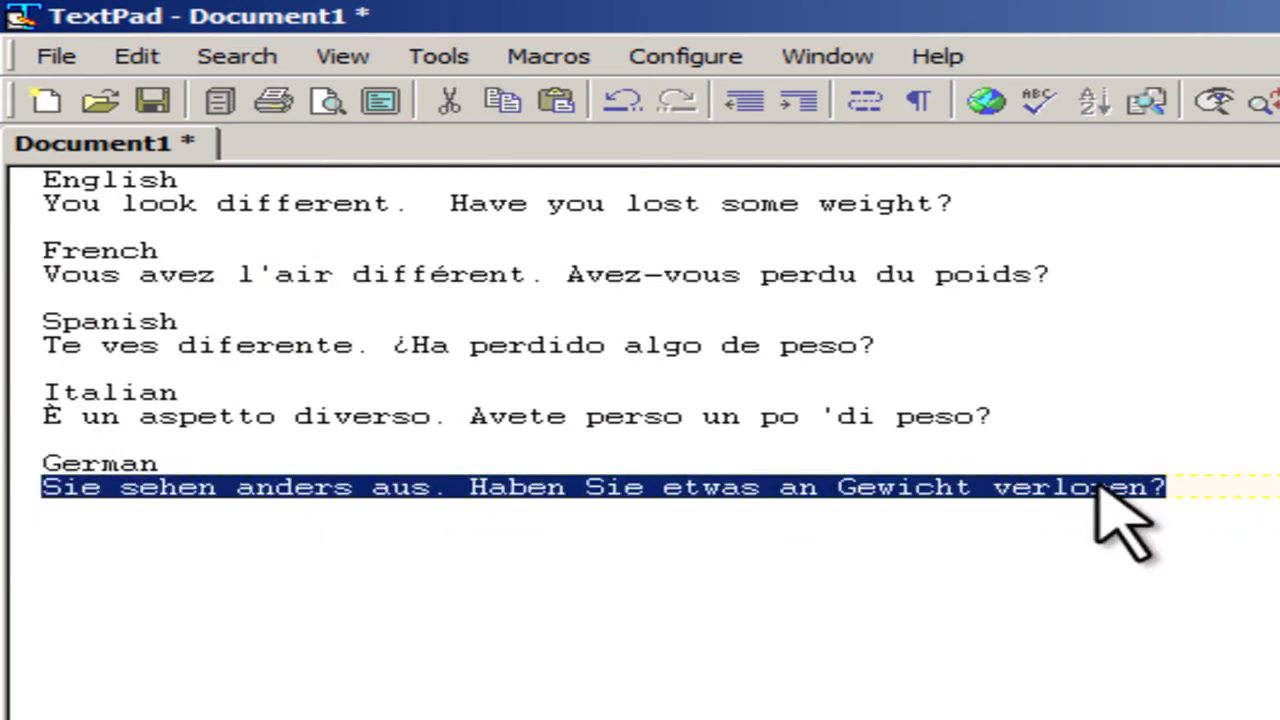
right_click(1098, 488)
left_click(1167, 580)
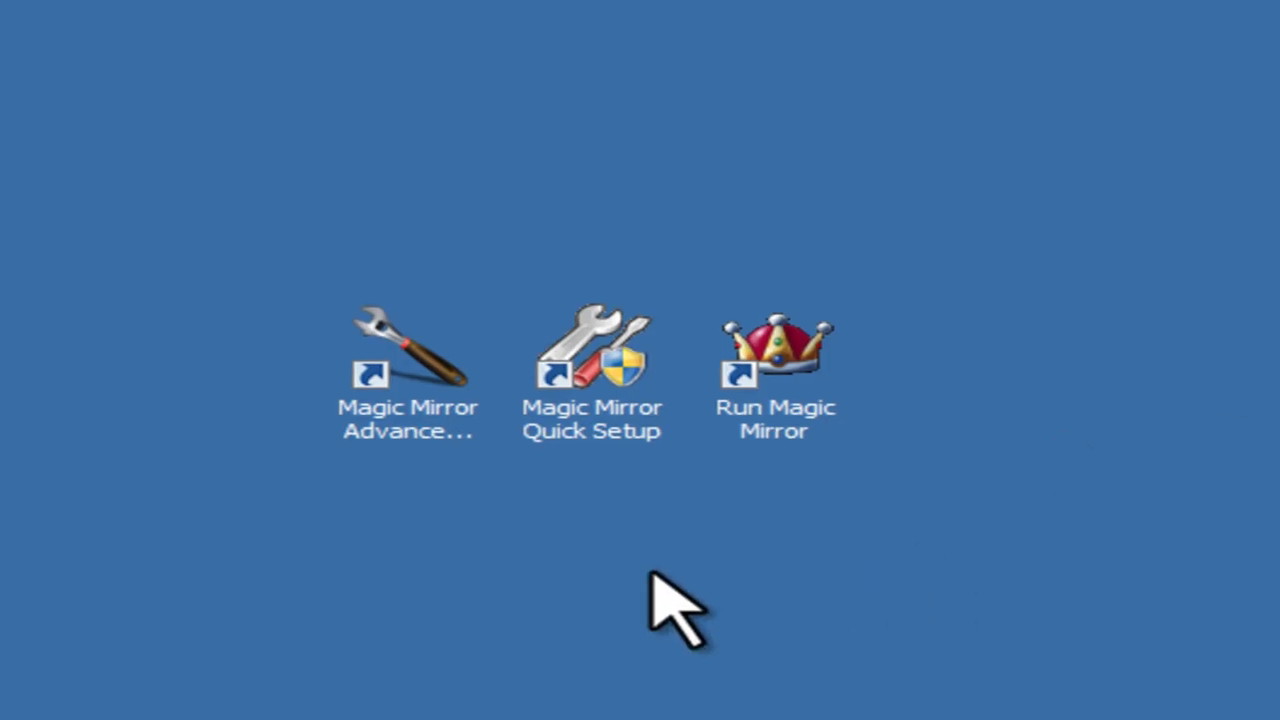
In Magic Mirror Advanced Setup's Text to Speech Settings, set TTS language to German.
double_click(443, 380)
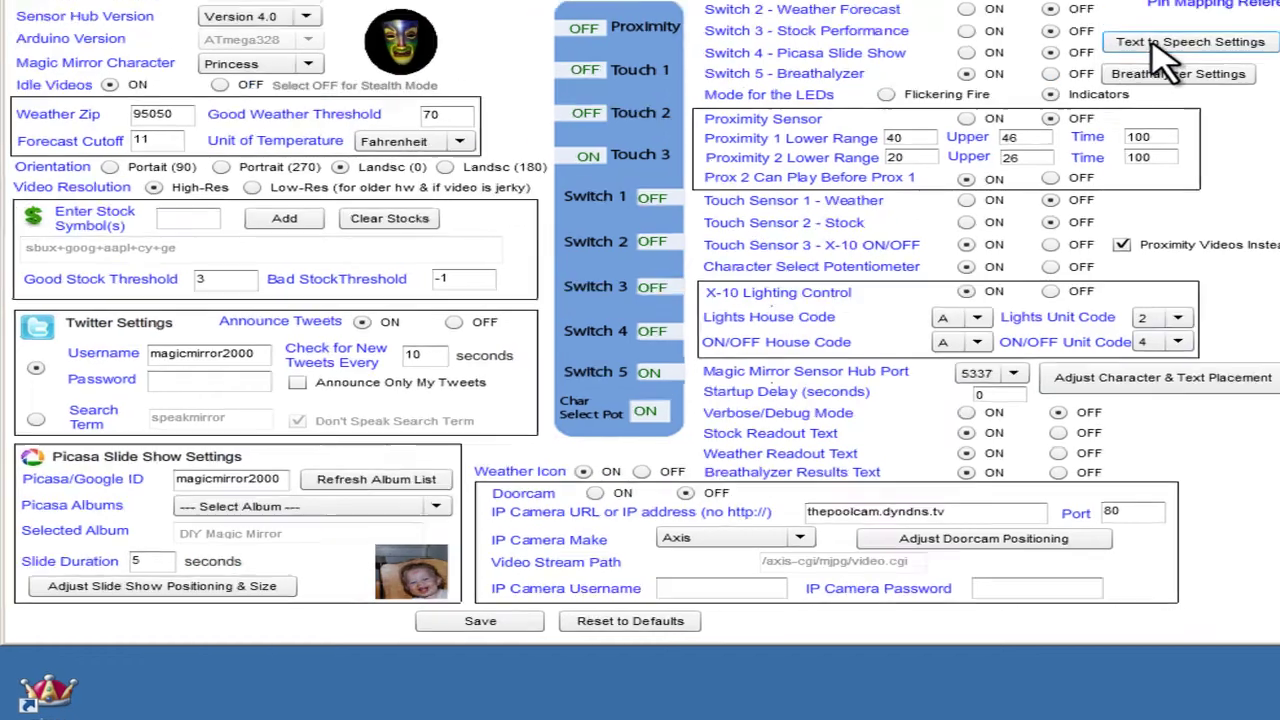
left_click(1160, 55)
left_click(497, 168)
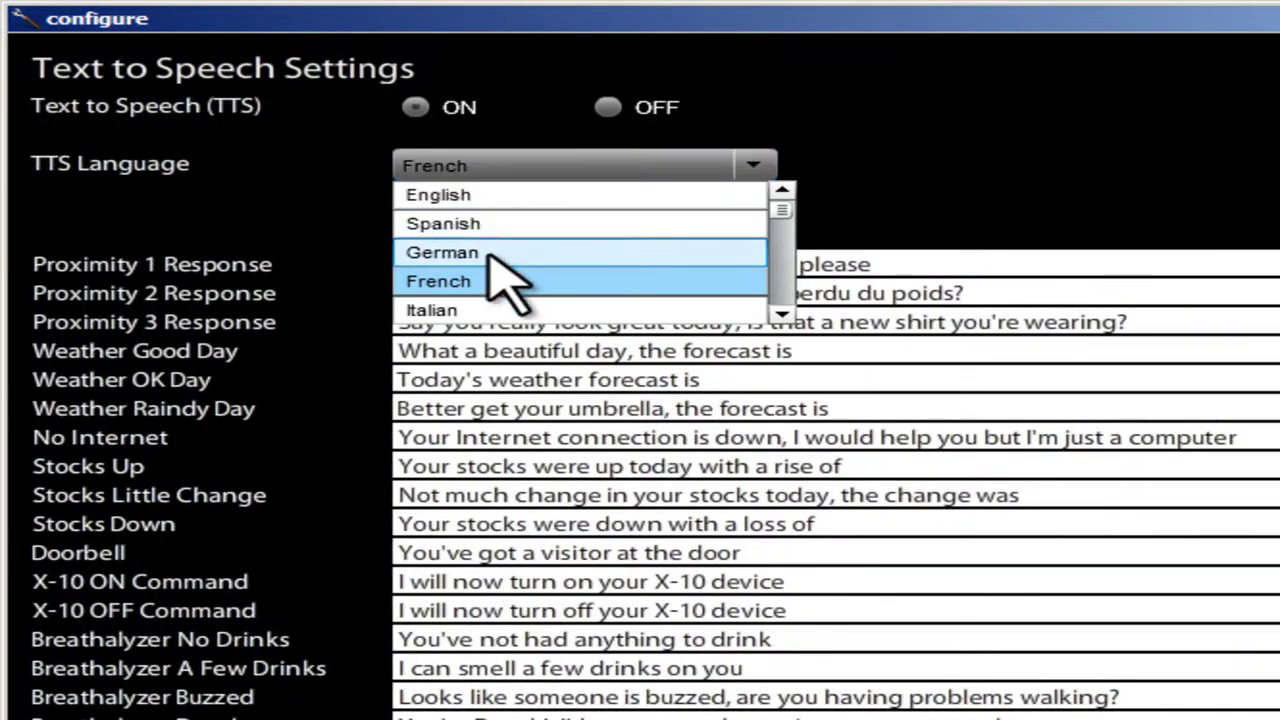
left_click(490, 253)
Replace the French Proximity 2 Response with the German sentence, save, and run Magic Mirror.
left_click_drag(1035, 293, 210, 300)
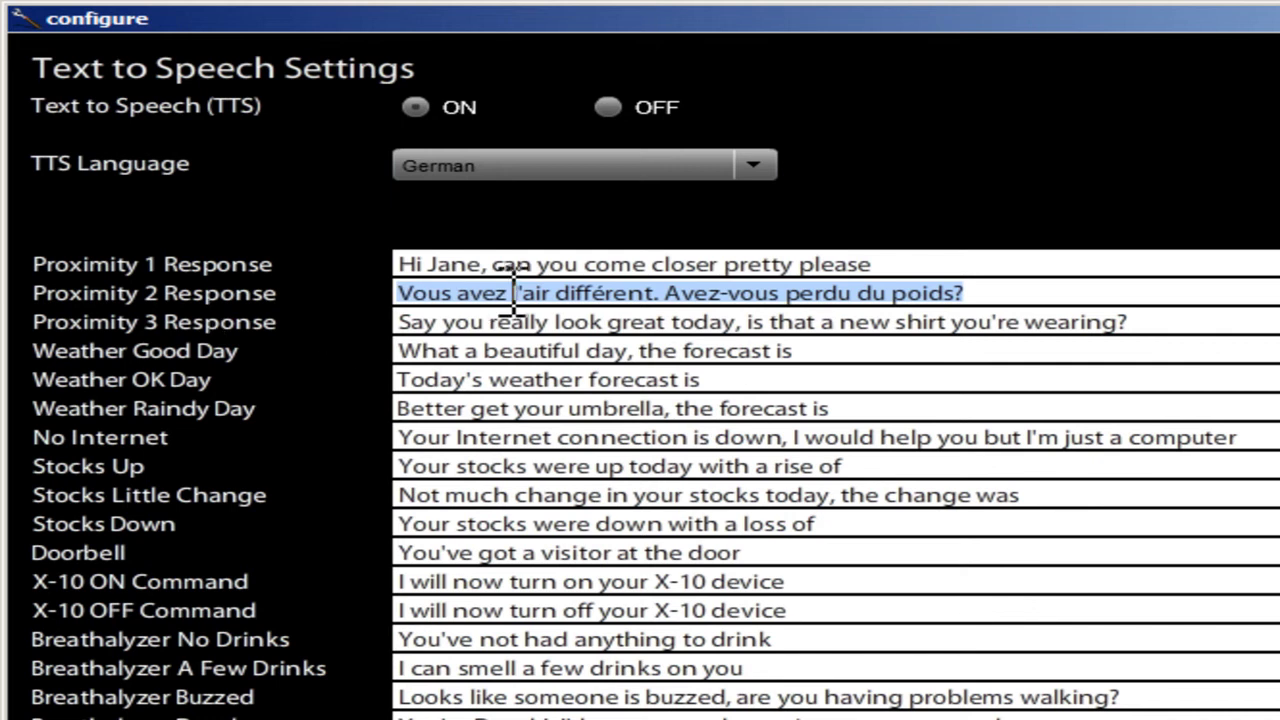
right_click(513, 297)
left_click(565, 353)
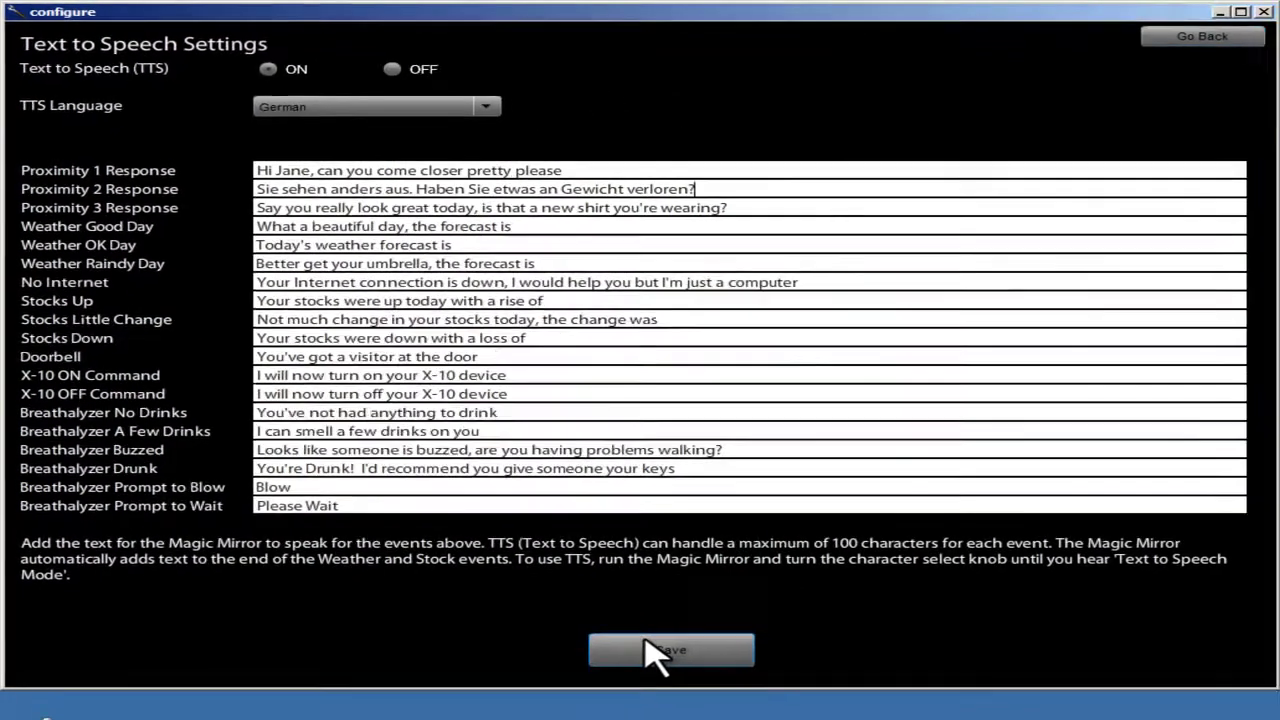
left_click(651, 651)
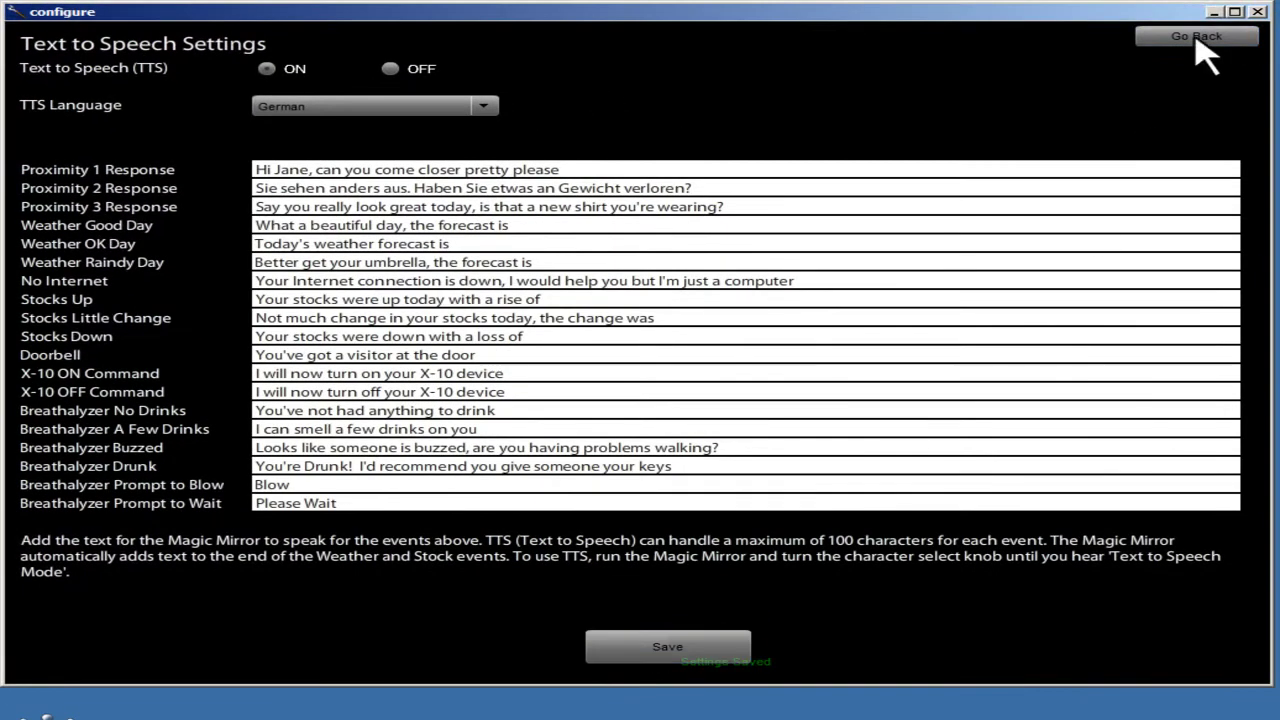
left_click(1258, 12)
double_click(714, 451)
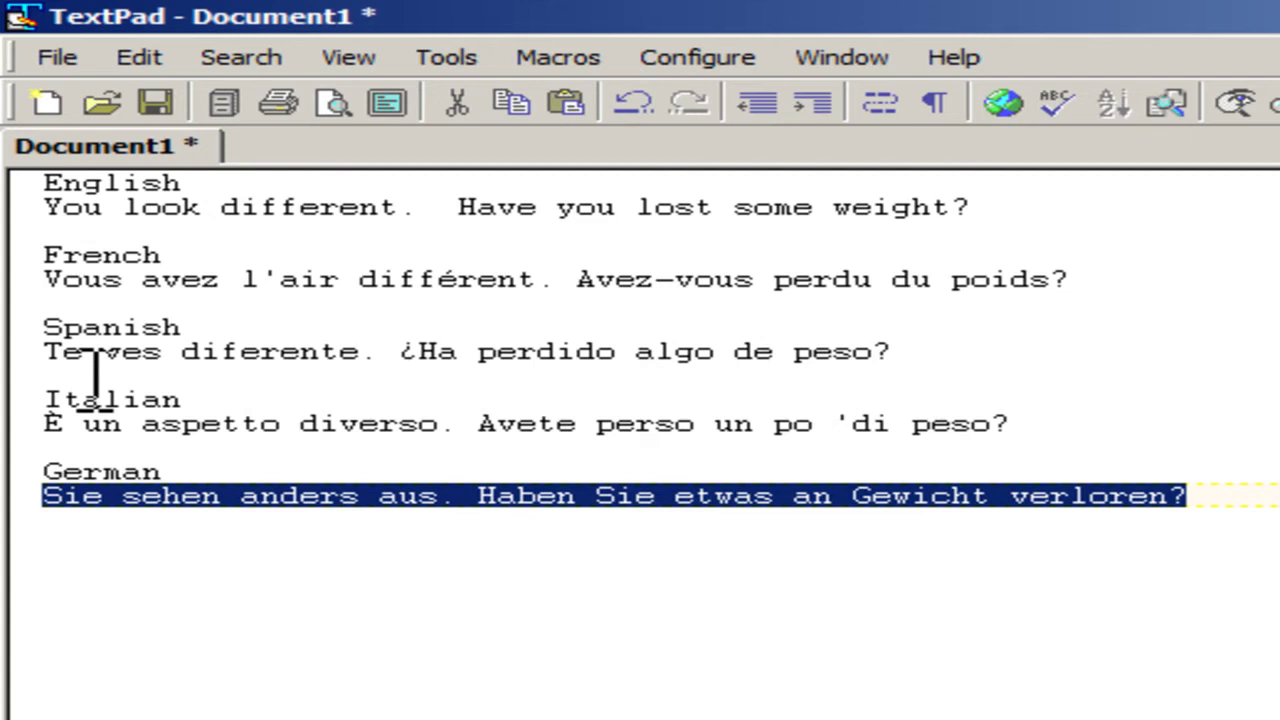
Select the Spanish translation line in TextPad and copy it.
left_click_drag(46, 354, 920, 350)
right_click(851, 355)
left_click(895, 447)
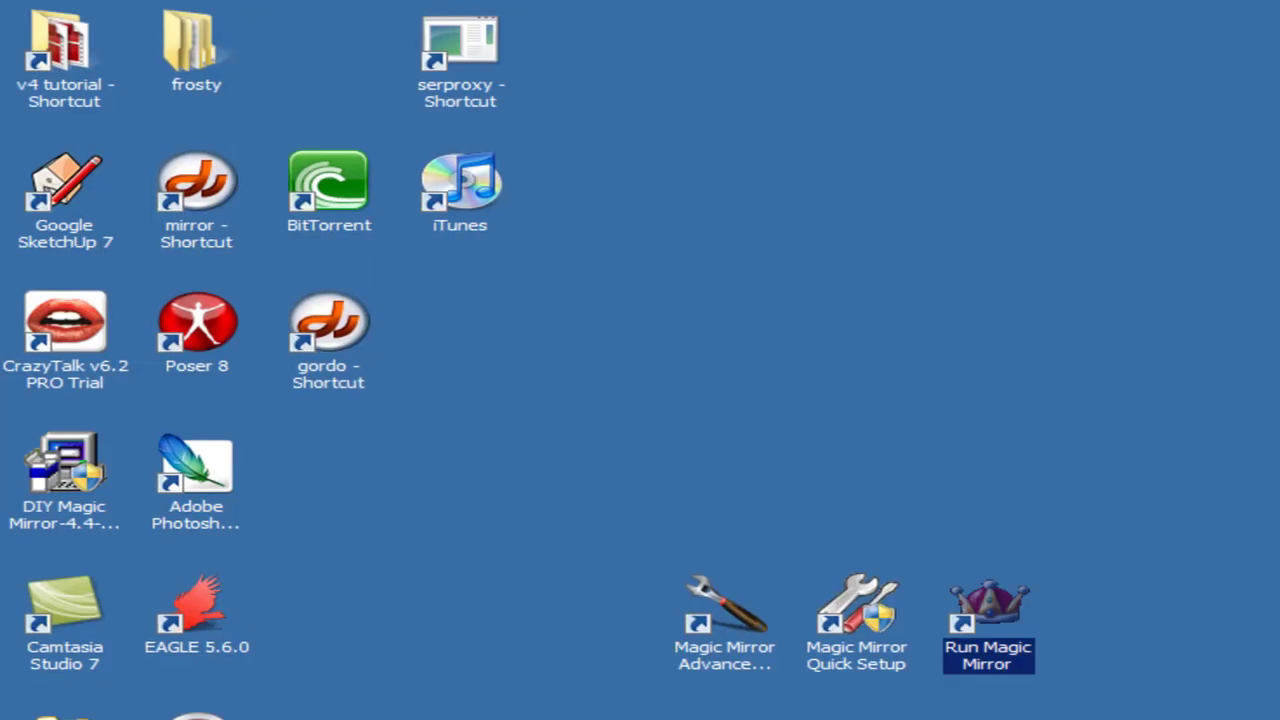
In Magic Mirror Advanced Setup's Text to Speech Settings, set TTS language to Spanish.
double_click(728, 635)
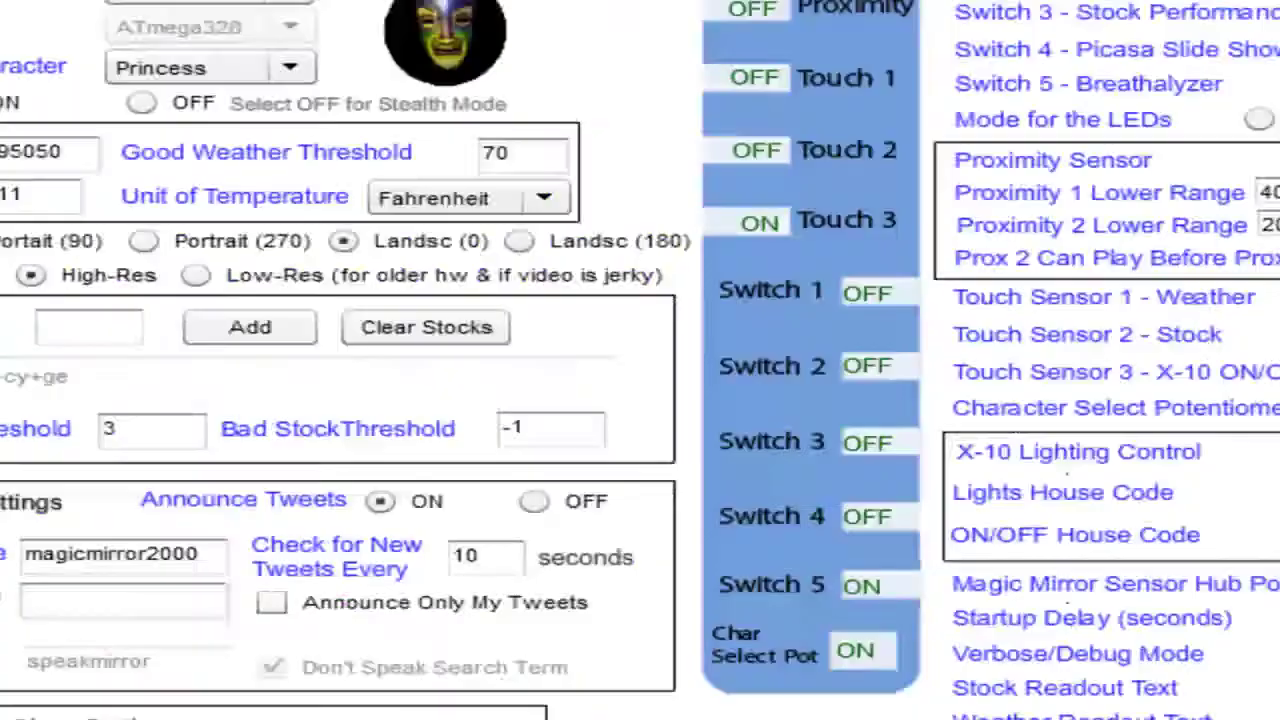
left_click(1060, 54)
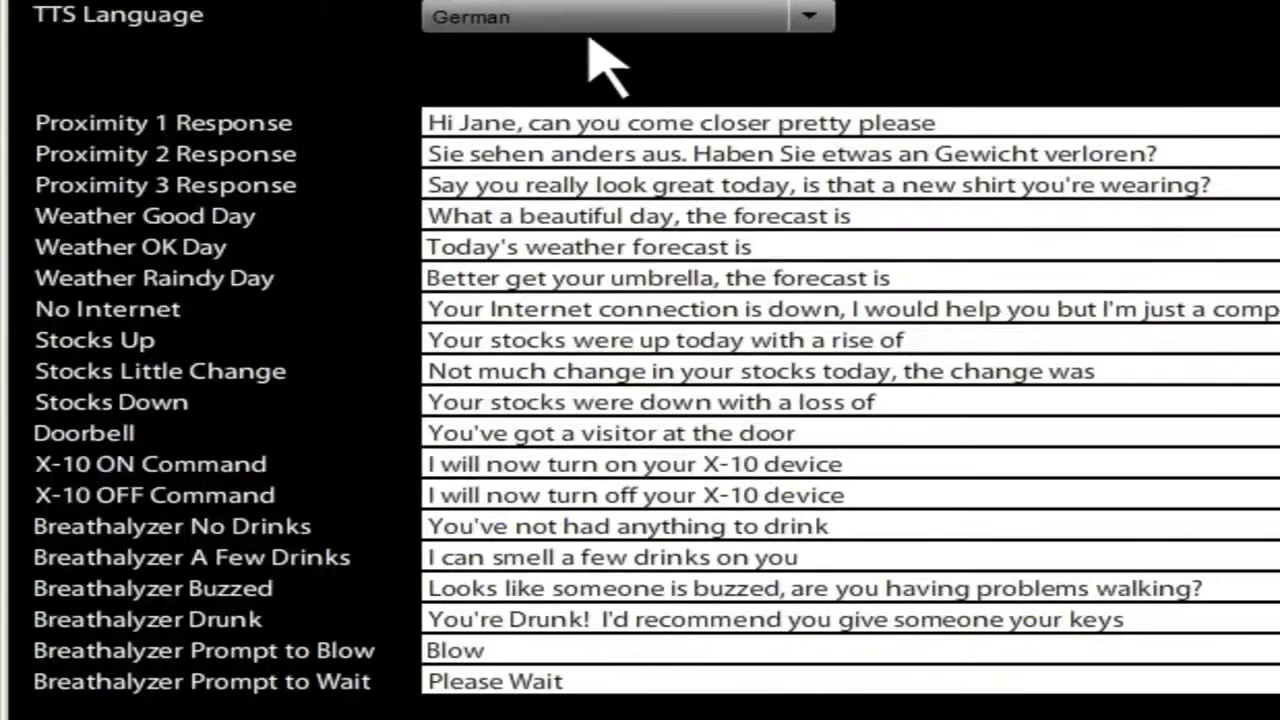
left_click(592, 20)
left_click(566, 80)
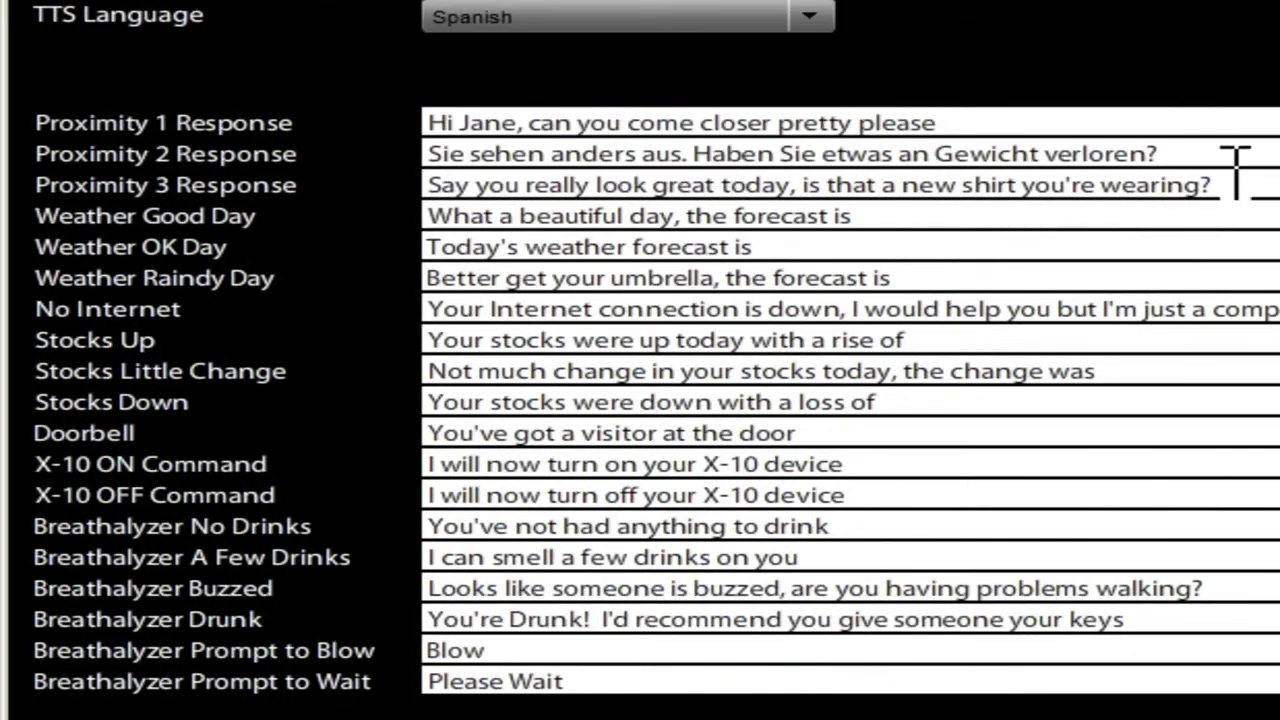
Paste 'Te ves diferente. ¿Ha perdido algo de peso?' as Proximity 2 Response and run Magic Mirror.
left_click_drag(1248, 150, 222, 150)
right_click(478, 160)
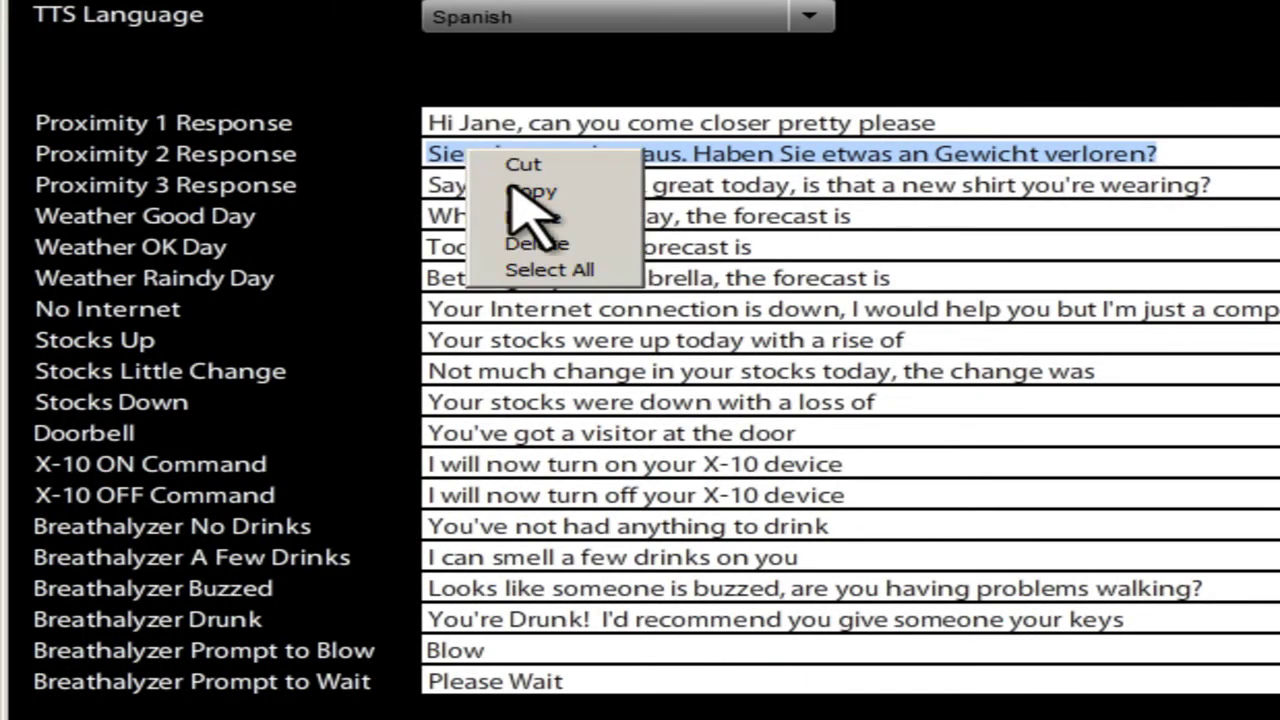
left_click(550, 216)
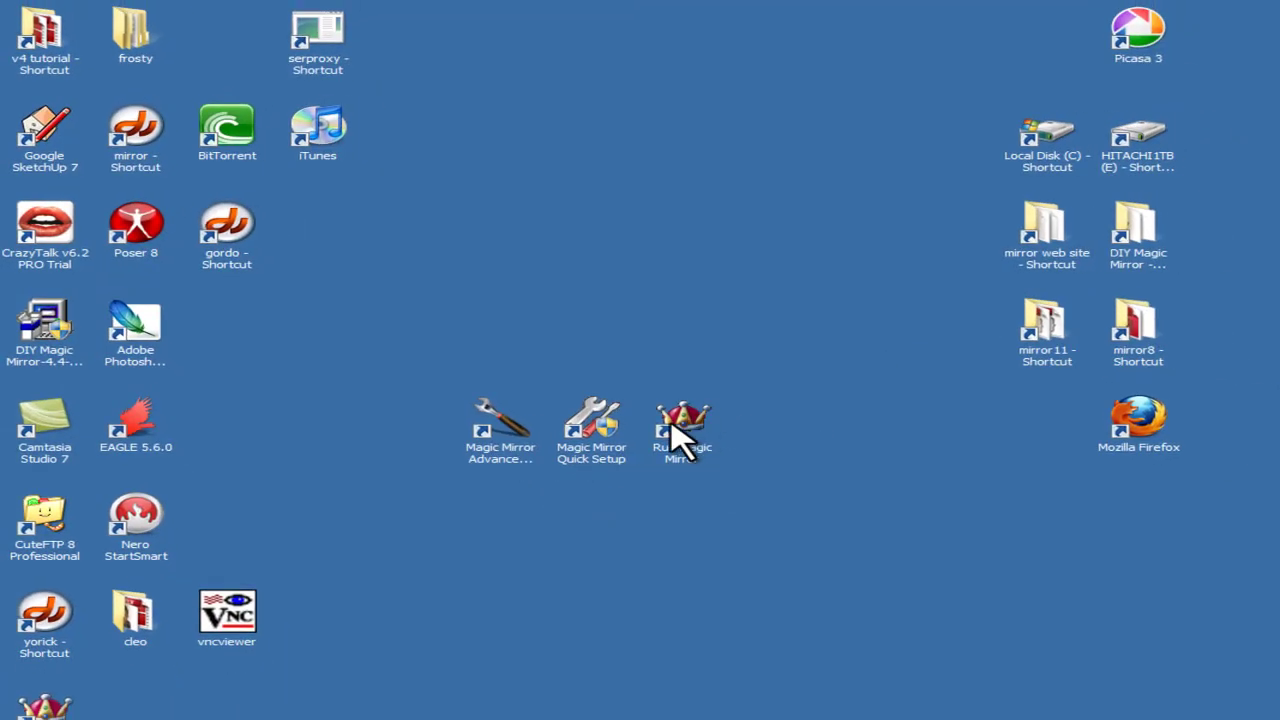
left_click(686, 430)
double_click(686, 430)
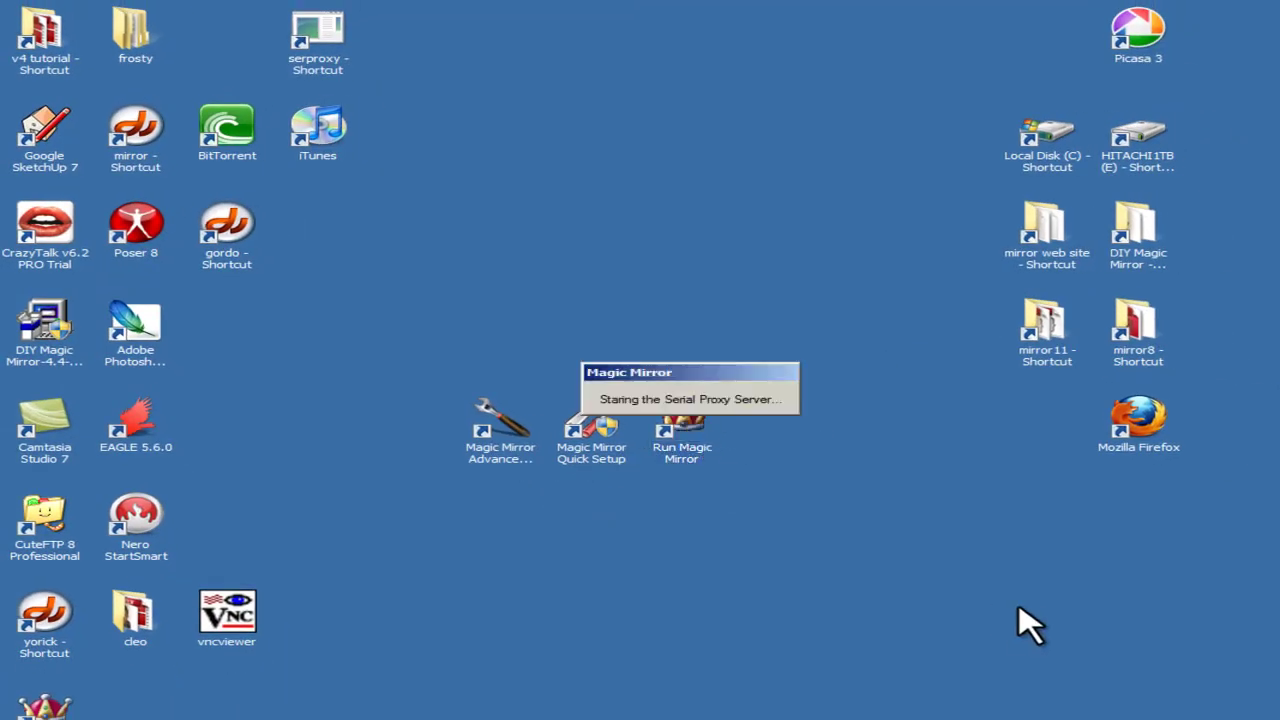